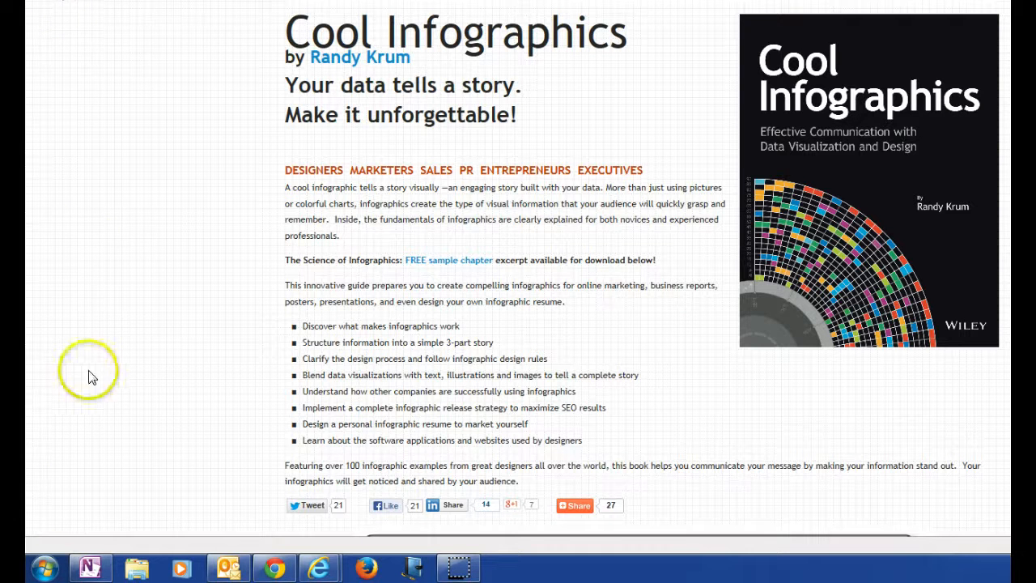
Step: Find the Snipping Tool among the installed programs and pin it to the taskbar
{"action": "left_click", "coordinate": [42, 571]}
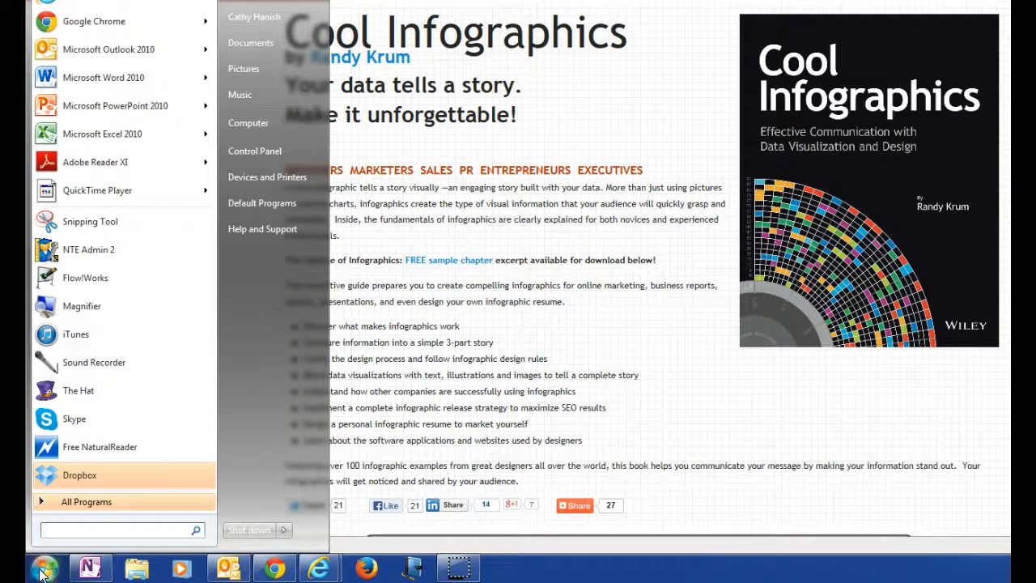
{"action": "type", "text": "snipping"}
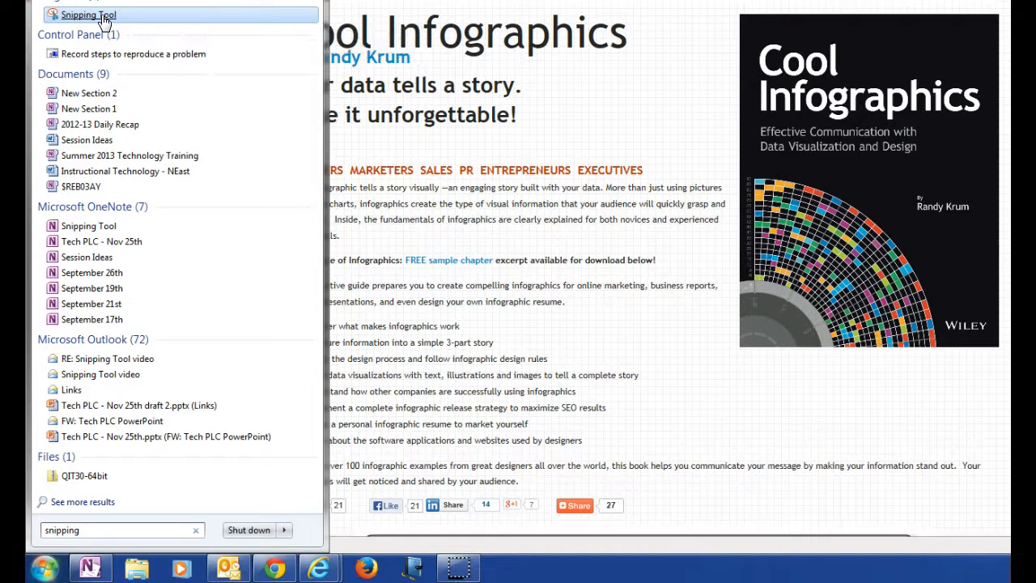
{"action": "right_click", "coordinate": [57, 14]}
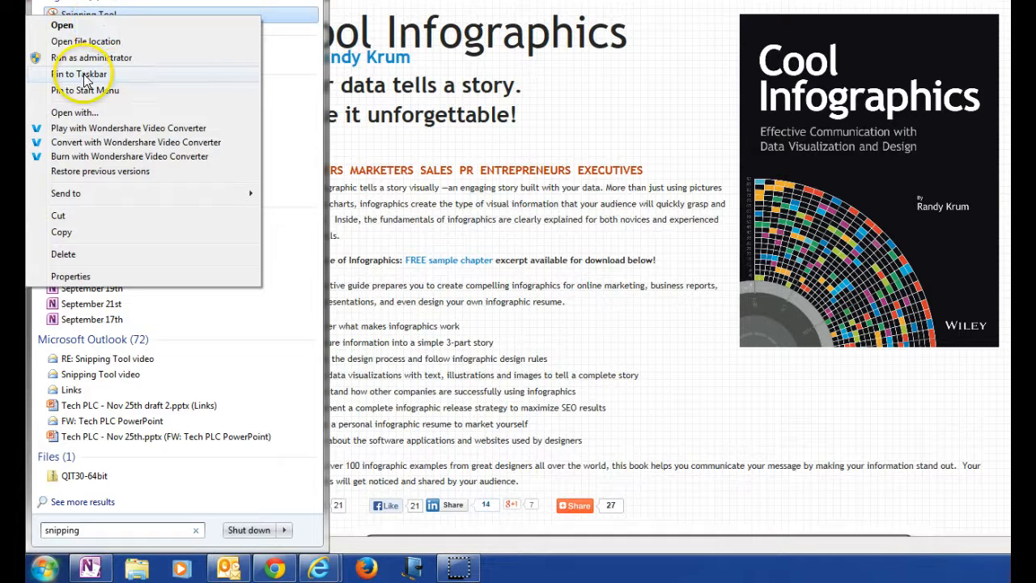
{"action": "left_click", "coordinate": [81, 73]}
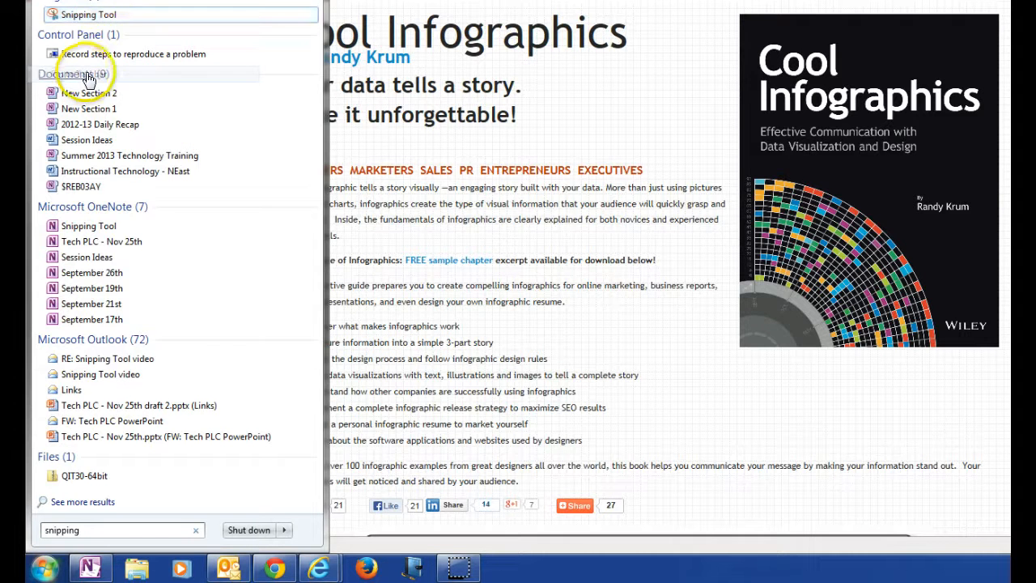
Step: Open the Snipping Tool and capture the Cool Infographics book cover as a rectangular snip
{"action": "left_click", "coordinate": [100, 16]}
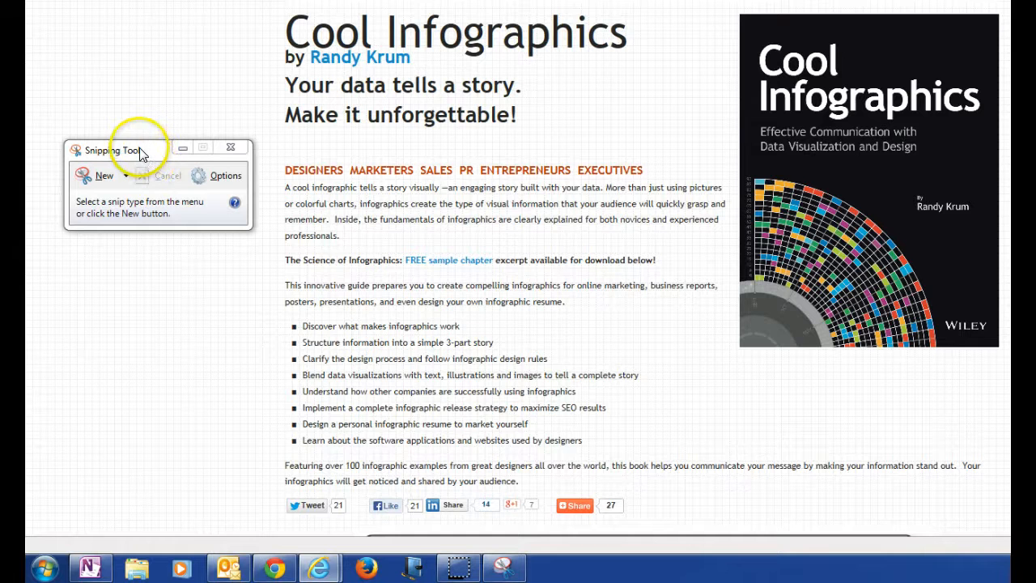
{"action": "left_click", "coordinate": [148, 156]}
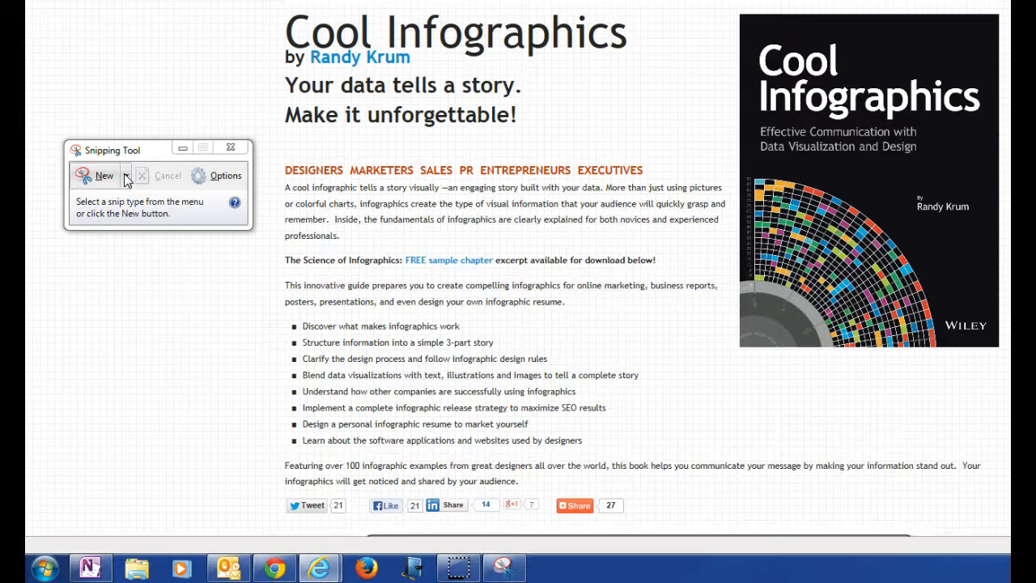
{"action": "left_click", "coordinate": [125, 176]}
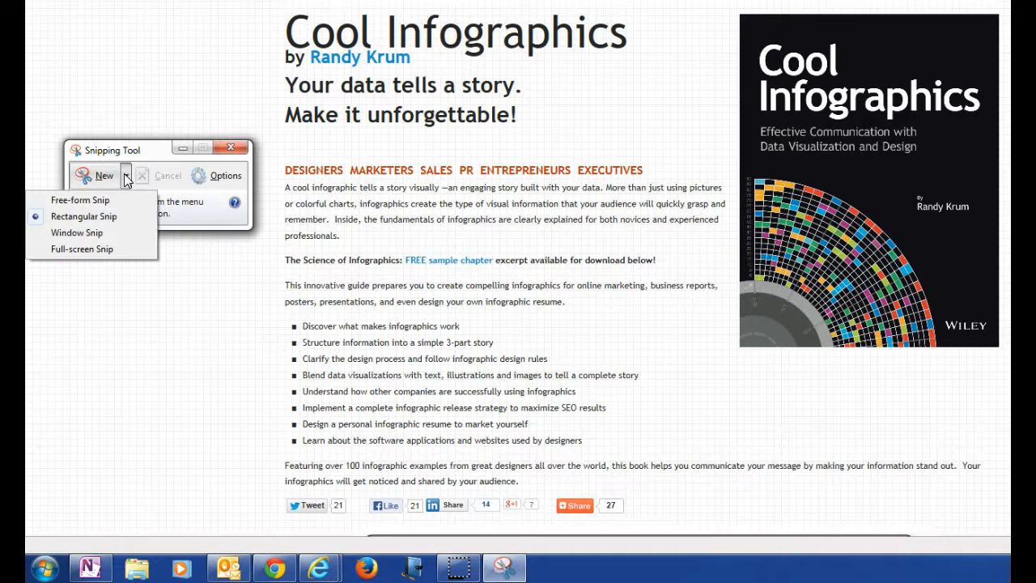
{"action": "left_click", "coordinate": [113, 219]}
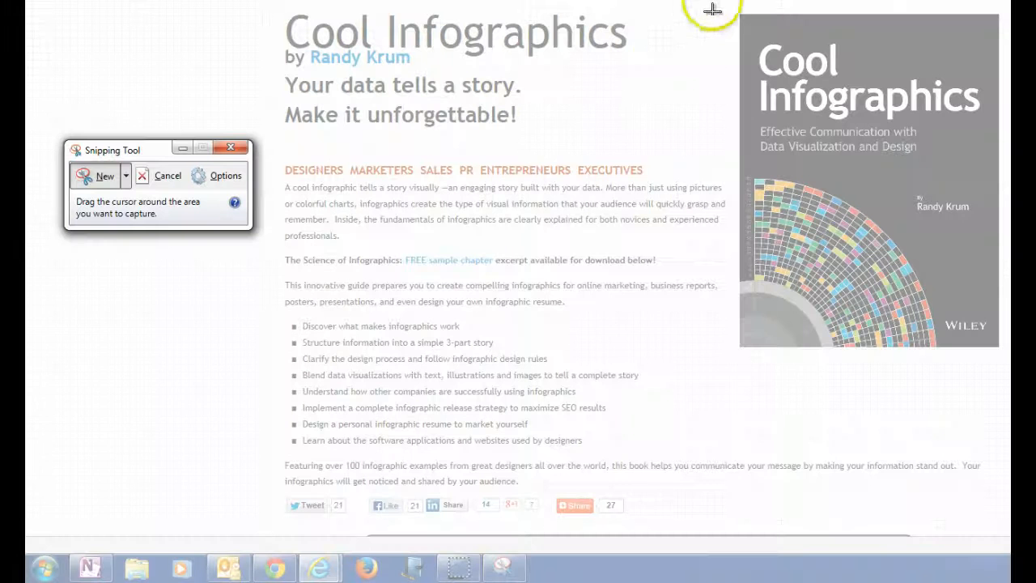
{"action": "left_click_drag", "start_coordinate": [724, 0], "coordinate": [1003, 359]}
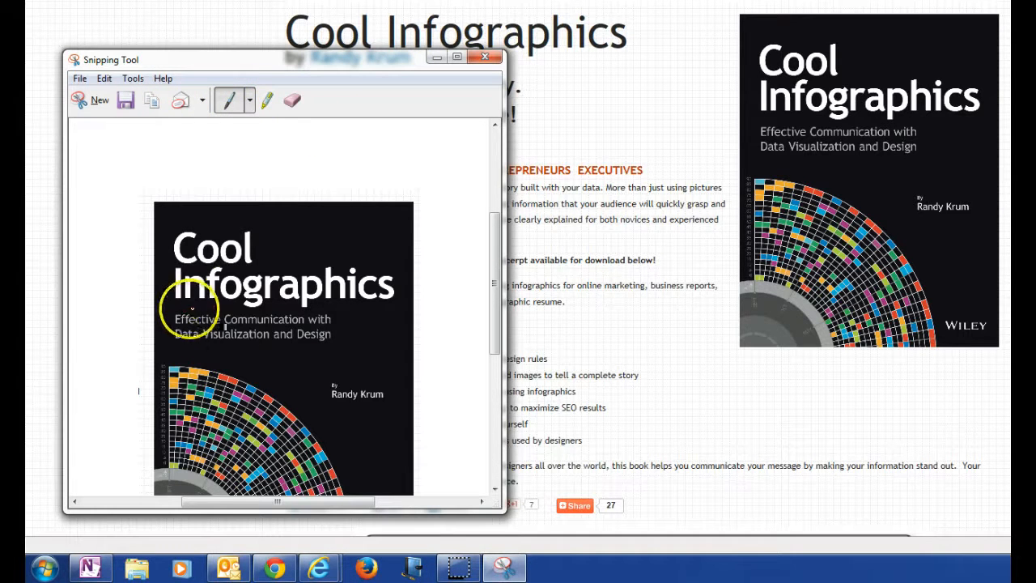
Step: Circle the cover's subtitle with the red pen and mark the author's name with the yellow highlighter
{"action": "mouse_move", "coordinate": [191, 311]}
{"action": "left_mouse_down"}
{"action": "mouse_move", "coordinate": [150, 329]}
{"action": "mouse_move", "coordinate": [207, 347]}
{"action": "mouse_move", "coordinate": [343, 340]}
{"action": "mouse_move", "coordinate": [328, 298]}
{"action": "mouse_move", "coordinate": [192, 305]}
{"action": "left_mouse_up"}
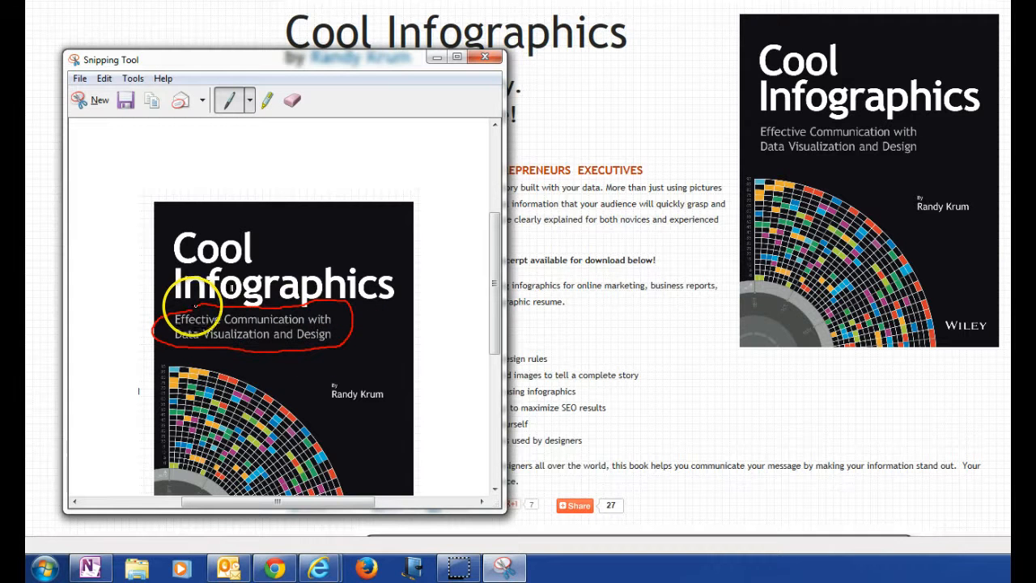
{"action": "left_click", "coordinate": [250, 100]}
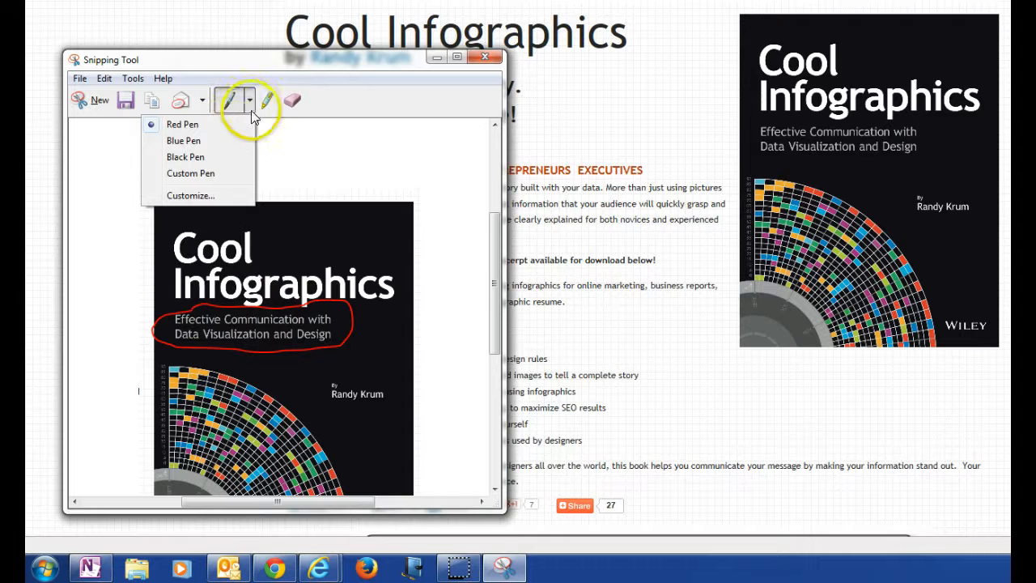
{"action": "left_click", "coordinate": [250, 100]}
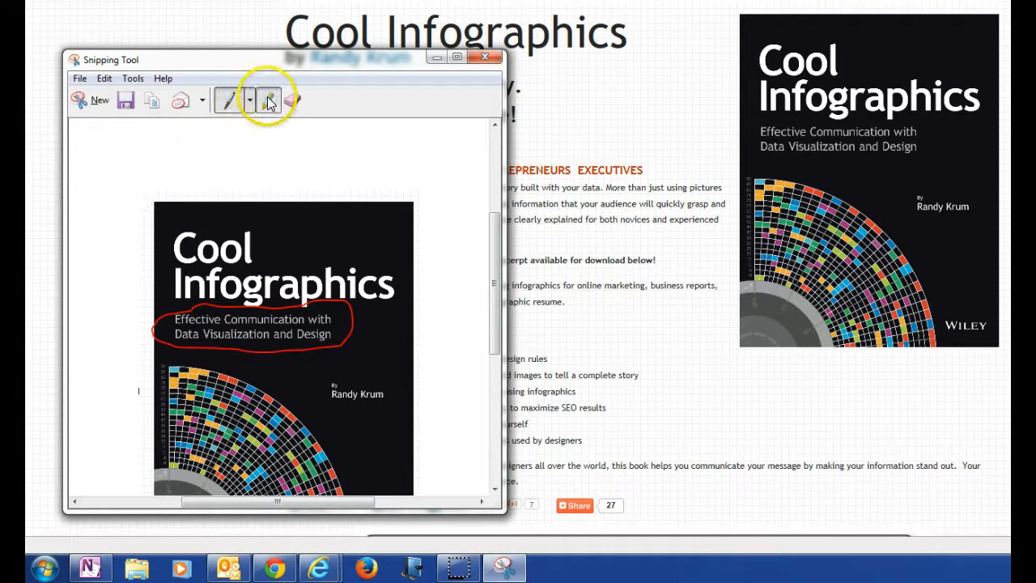
{"action": "left_click", "coordinate": [269, 101]}
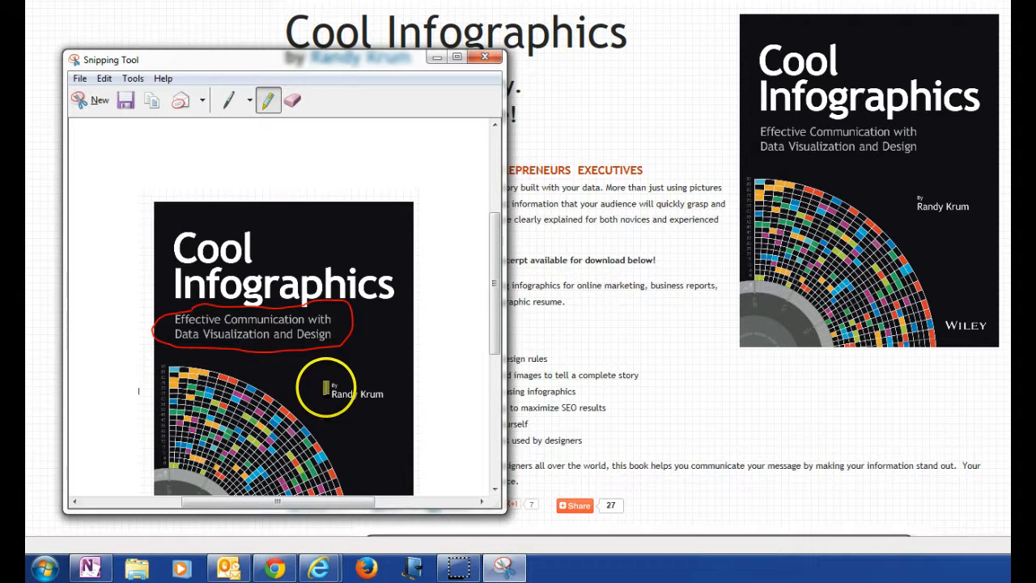
{"action": "left_click_drag", "start_coordinate": [326, 389], "coordinate": [363, 394]}
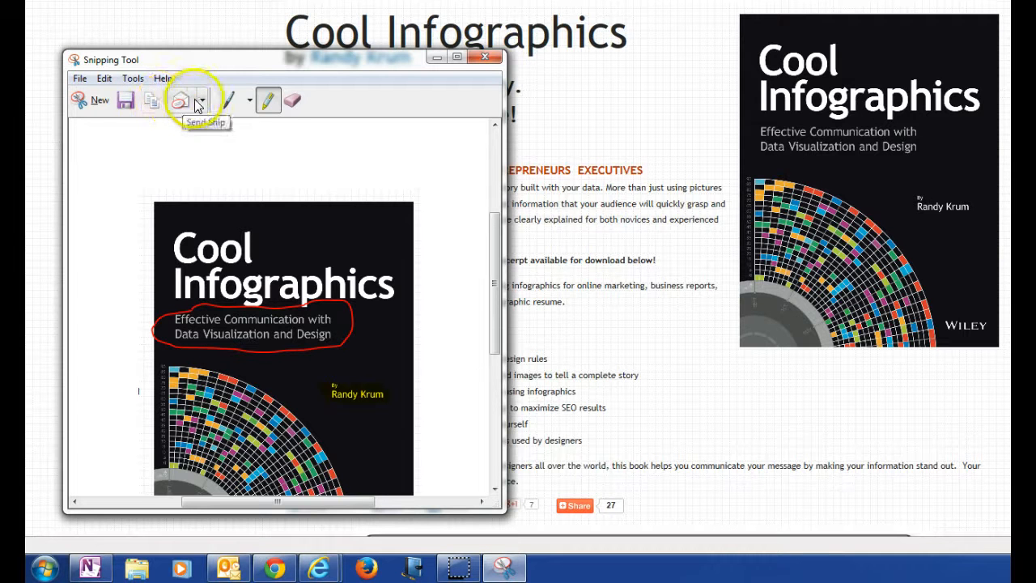
Step: Save the annotated snip to the Desktop as a JPEG file named "cool infographics", replacing the existing file
{"action": "left_click", "coordinate": [123, 102]}
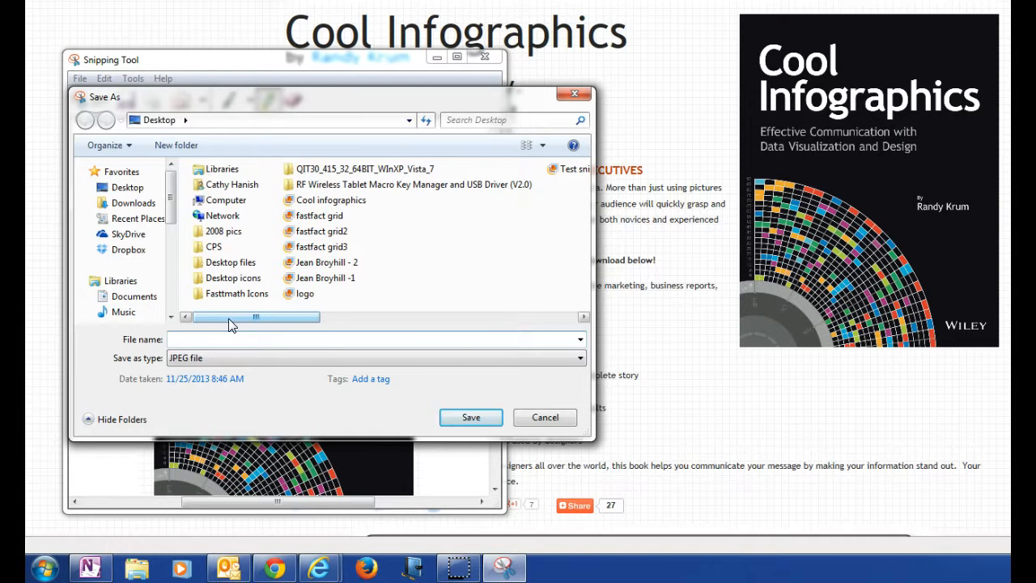
{"action": "type", "text": "coo"}
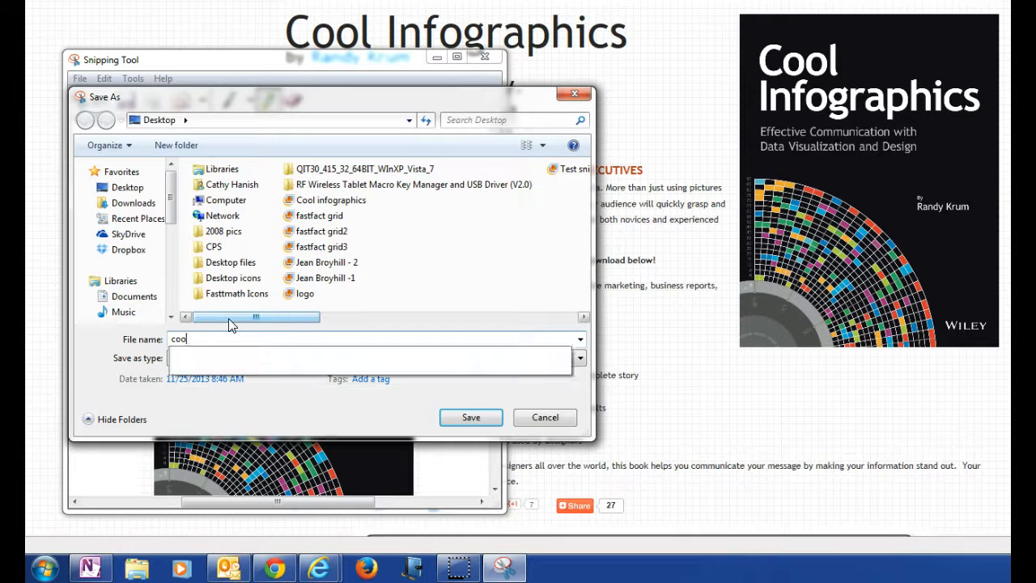
{"action": "type", "text": "l infor"}
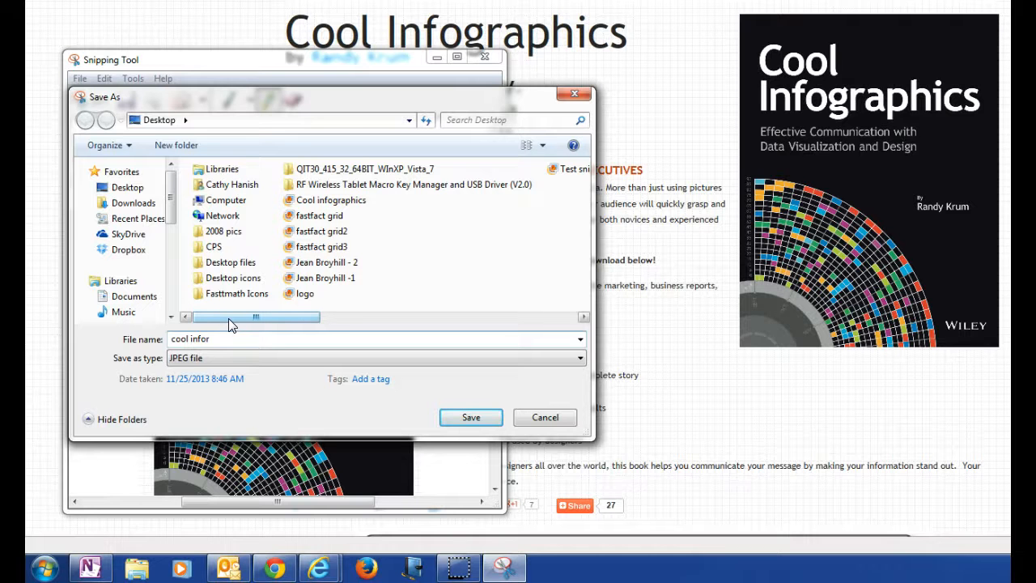
{"action": "key", "text": "BackSpace"}
{"action": "type", "text": "gra"}
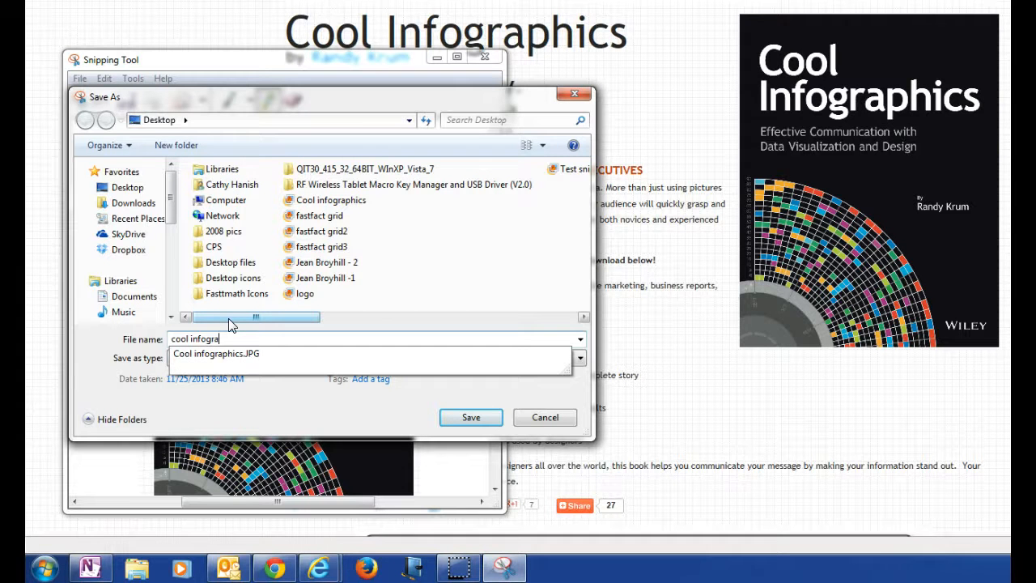
{"action": "type", "text": "phics"}
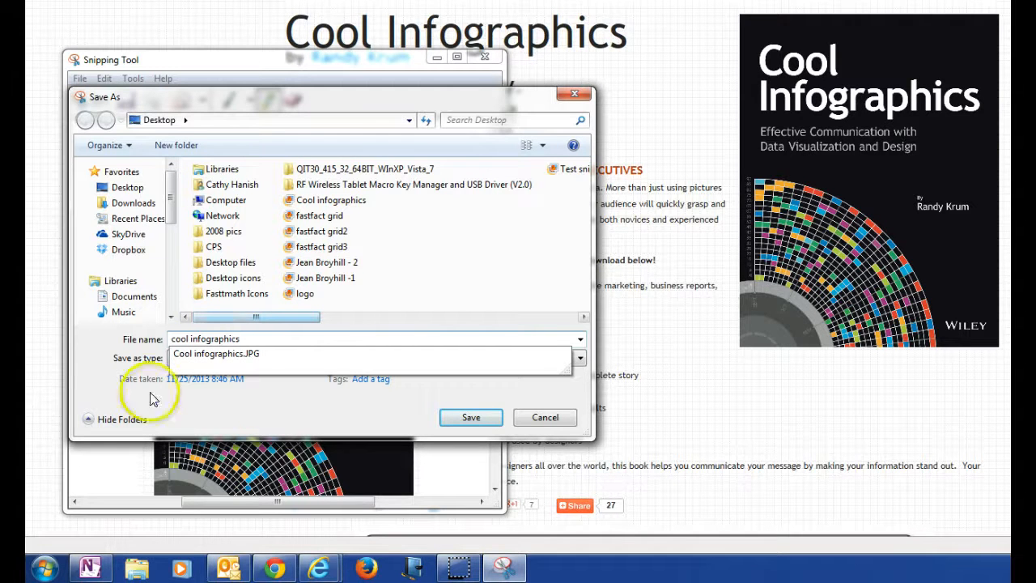
{"action": "left_click", "coordinate": [127, 193]}
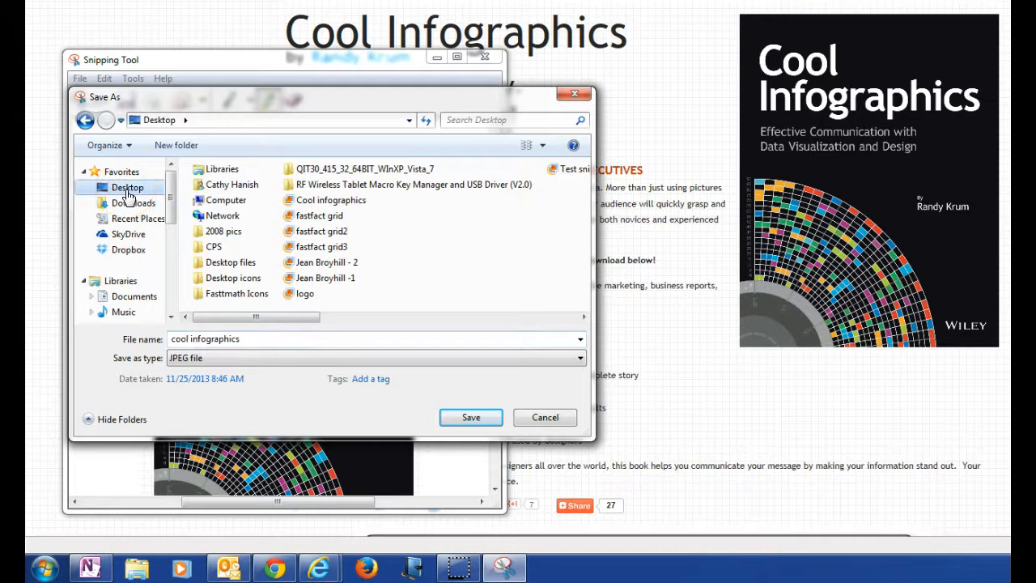
{"action": "left_click", "coordinate": [255, 359]}
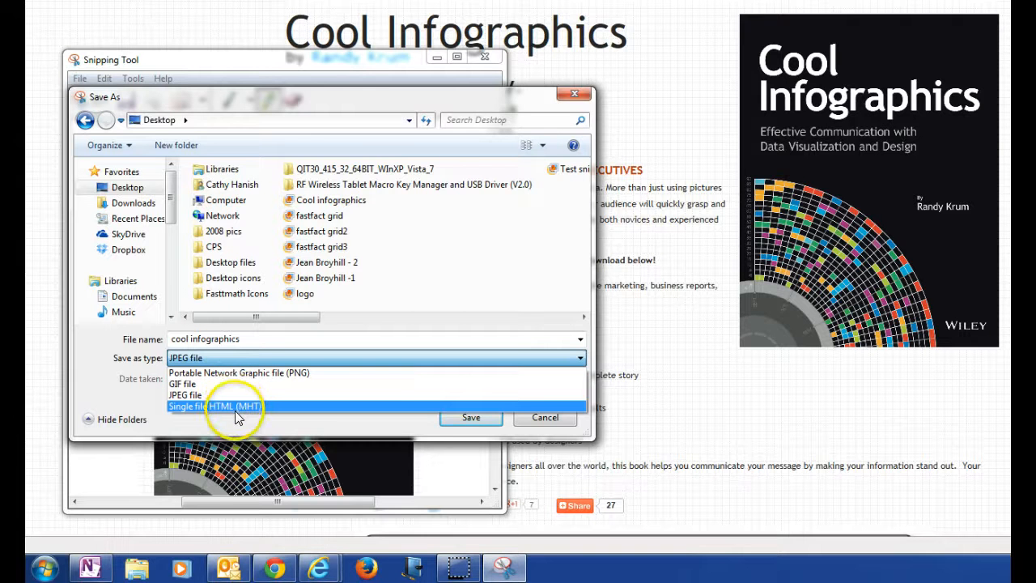
{"action": "left_click", "coordinate": [475, 421]}
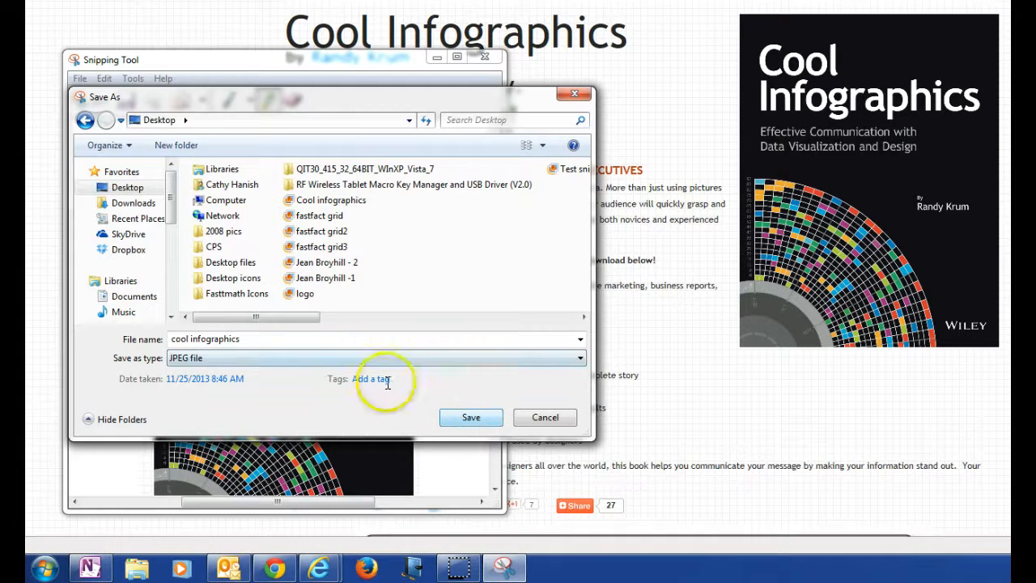
{"action": "left_click", "coordinate": [458, 418]}
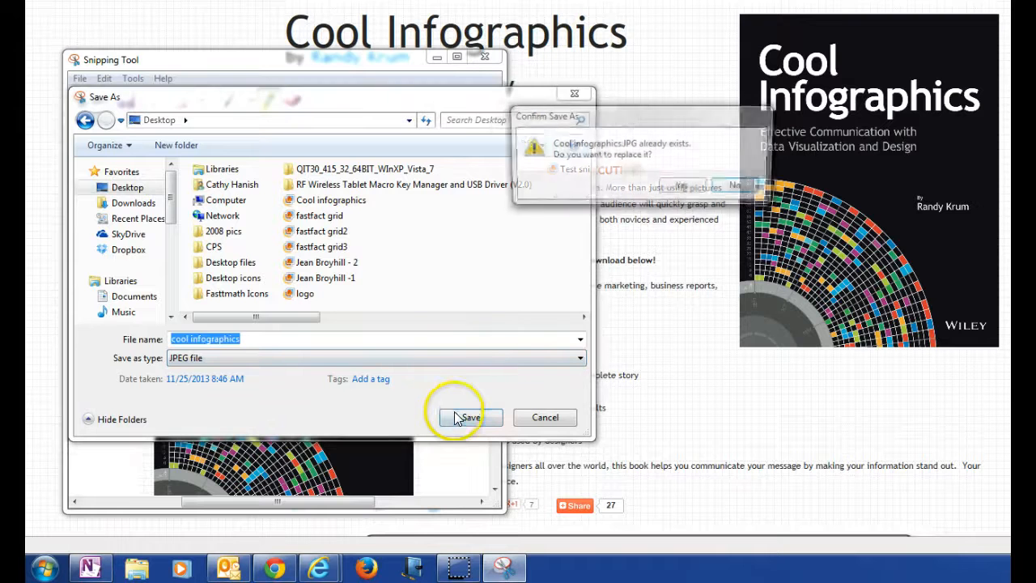
{"action": "left_click", "coordinate": [671, 185]}
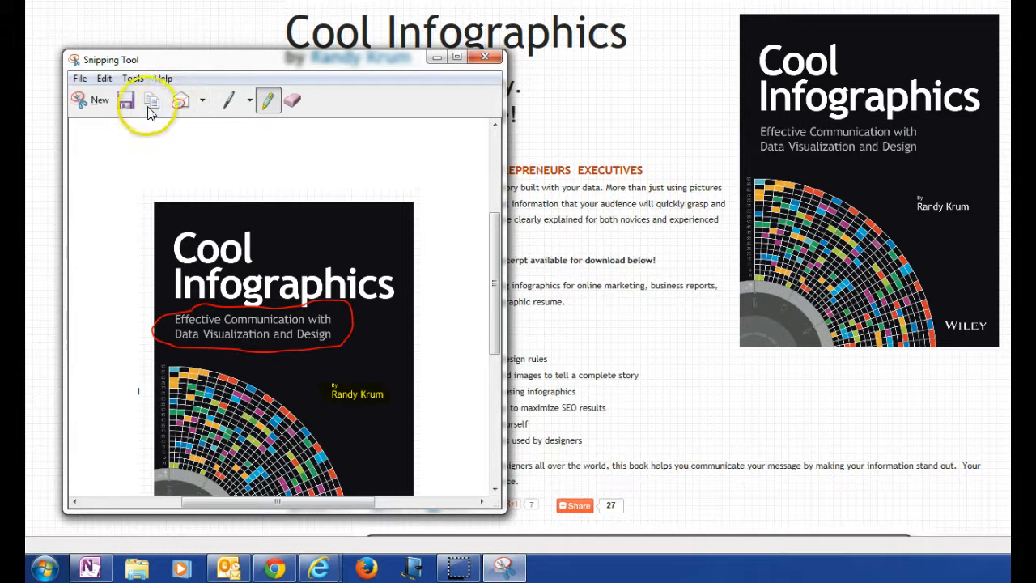
{"action": "left_click", "coordinate": [204, 100]}
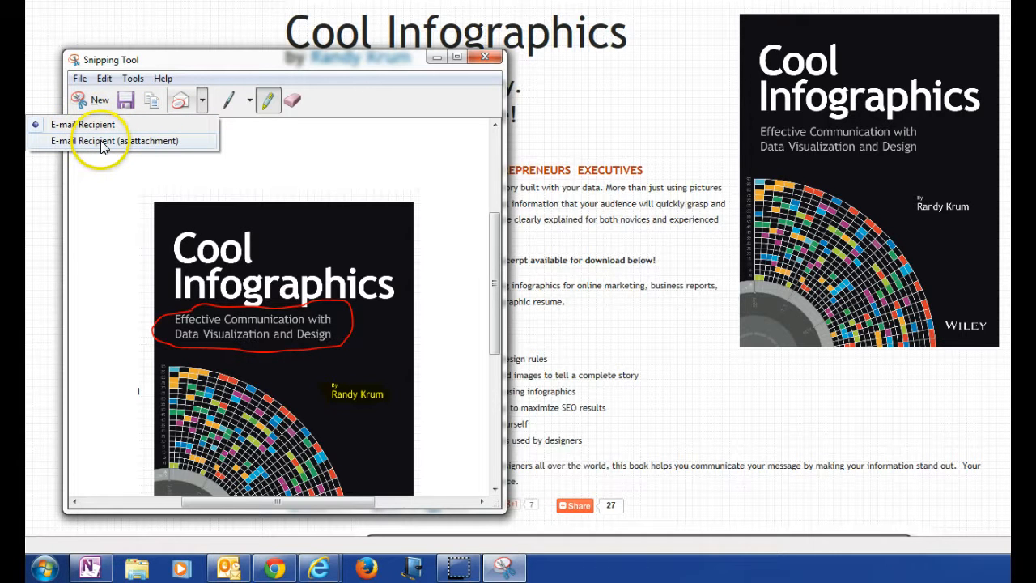
{"action": "left_click", "coordinate": [244, 145]}
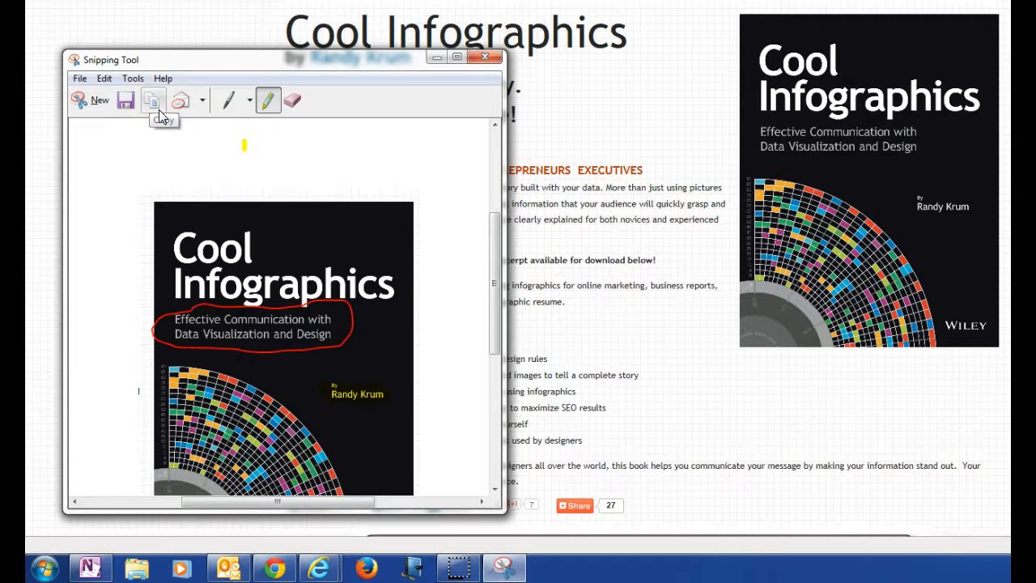
Step: Switch to Windows Journal and paste the annotated book cover snip onto the blank note page
{"action": "left_click", "coordinate": [410, 568]}
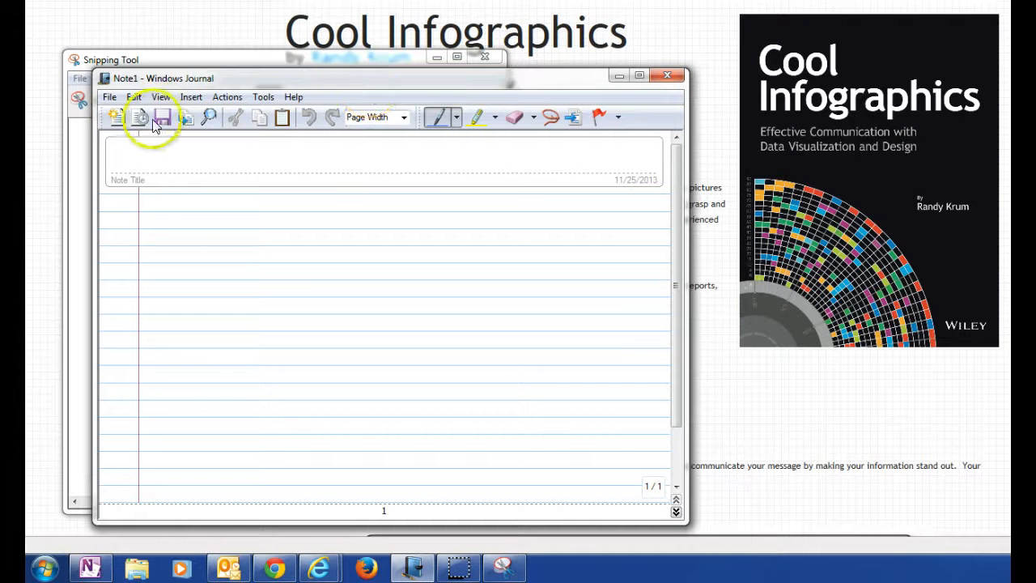
{"action": "right_click", "coordinate": [208, 266]}
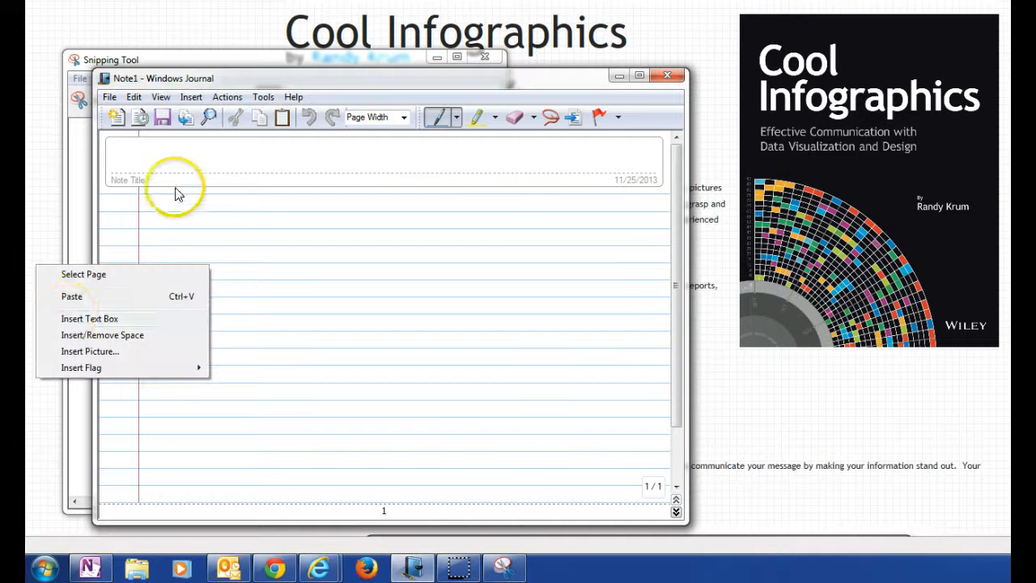
{"action": "left_click", "coordinate": [72, 297]}
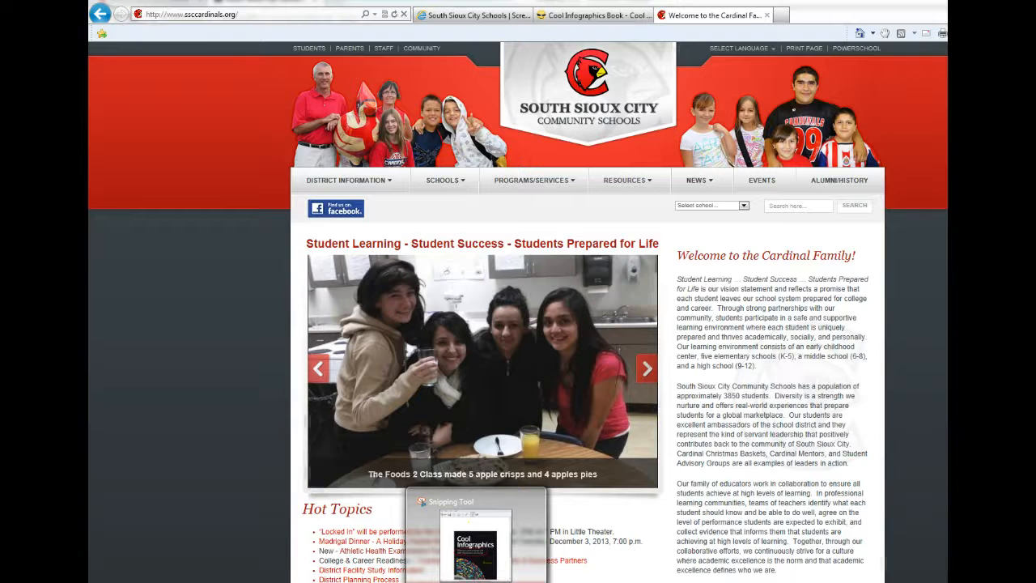
Step: Return to the Snipping Tool and capture a free-form snip around the group with the cardinal mascot in the school website's banner
{"action": "left_click", "coordinate": [476, 538]}
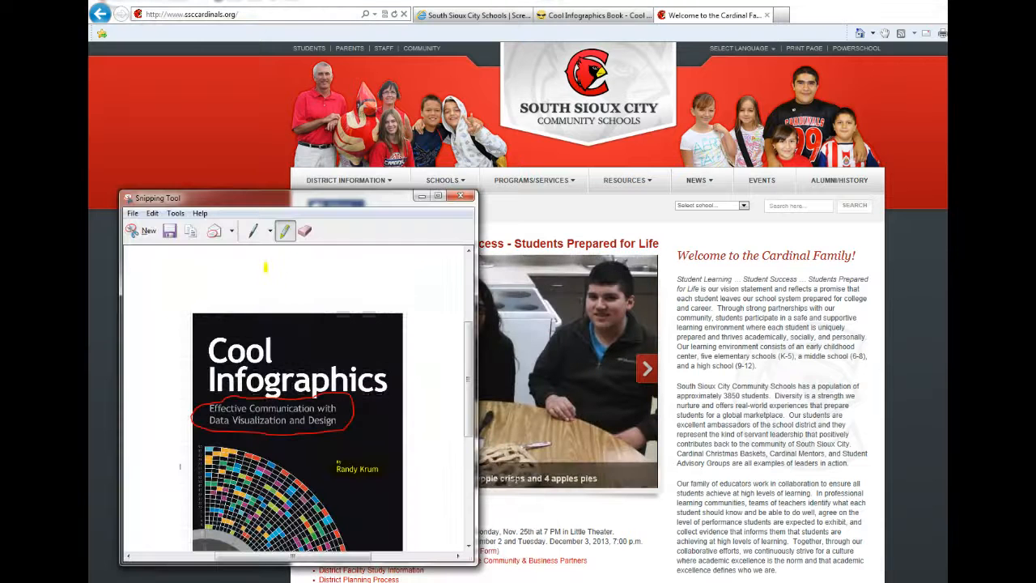
{"action": "left_click", "coordinate": [148, 234]}
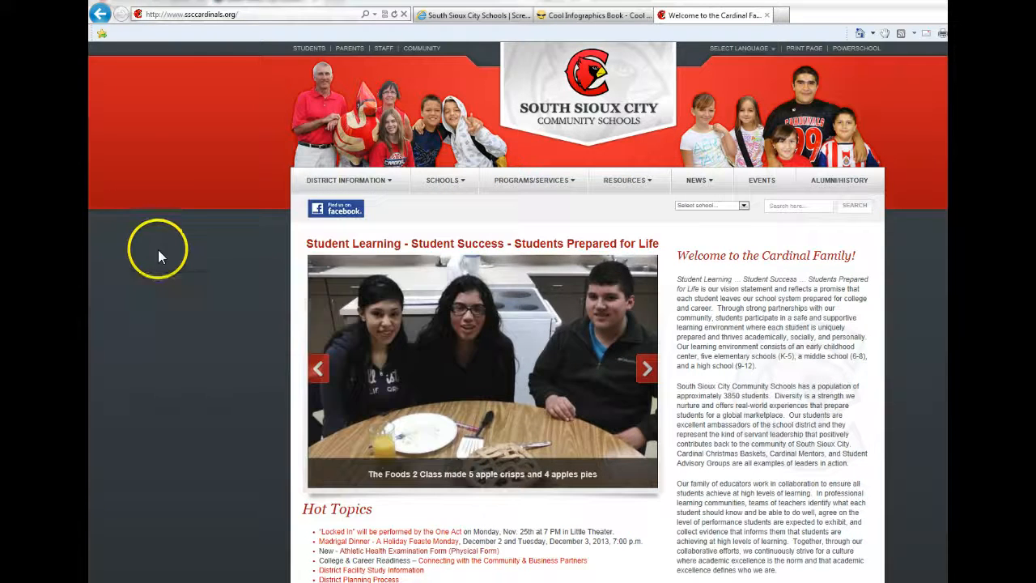
{"action": "left_click", "coordinate": [170, 292]}
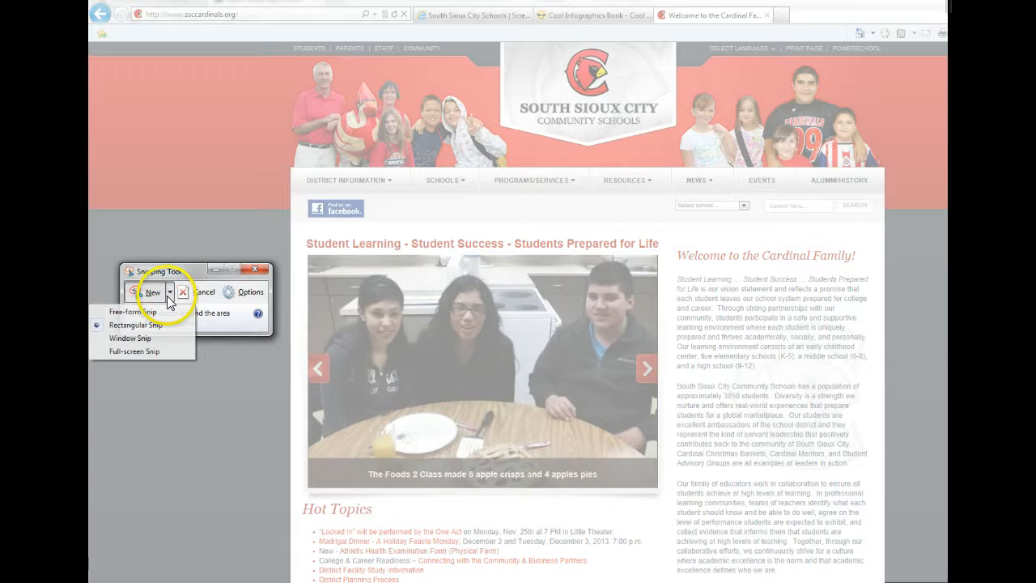
{"action": "left_click", "coordinate": [132, 317]}
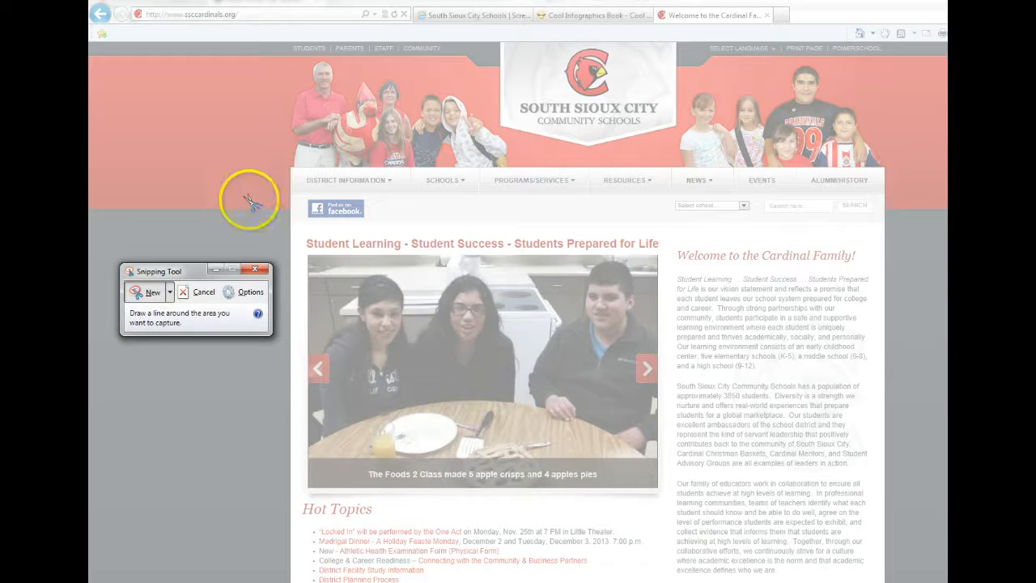
{"action": "mouse_move", "coordinate": [280, 176]}
{"action": "left_mouse_down"}
{"action": "mouse_move", "coordinate": [299, 166]}
{"action": "mouse_move", "coordinate": [286, 83]}
{"action": "mouse_move", "coordinate": [318, 70]}
{"action": "mouse_move", "coordinate": [311, 61]}
{"action": "mouse_move", "coordinate": [440, 88]}
{"action": "mouse_move", "coordinate": [485, 117]}
{"action": "mouse_move", "coordinate": [520, 166]}
{"action": "mouse_move", "coordinate": [301, 178]}
{"action": "left_mouse_up"}
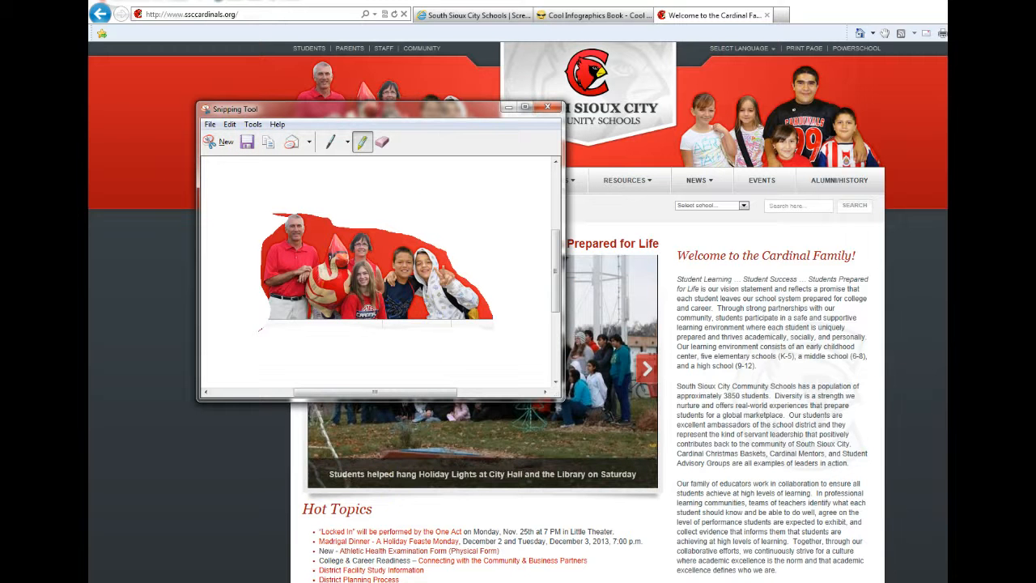
Step: Switch to Windows Journal, create a new note and paste the free-form snip of the mascot group onto its page
{"action": "left_click", "coordinate": [392, 581]}
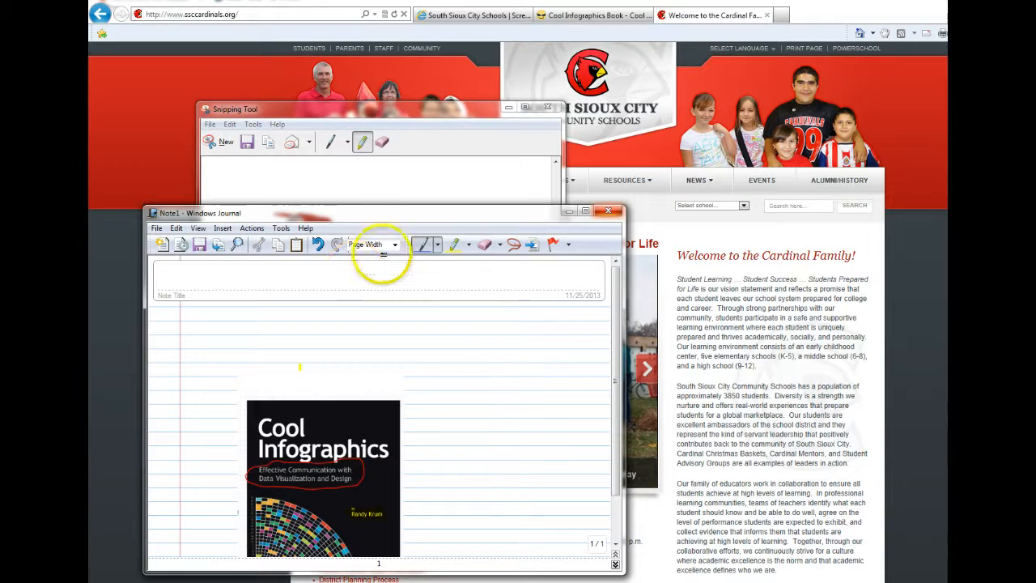
{"action": "left_click_drag", "start_coordinate": [615, 350], "coordinate": [613, 459]}
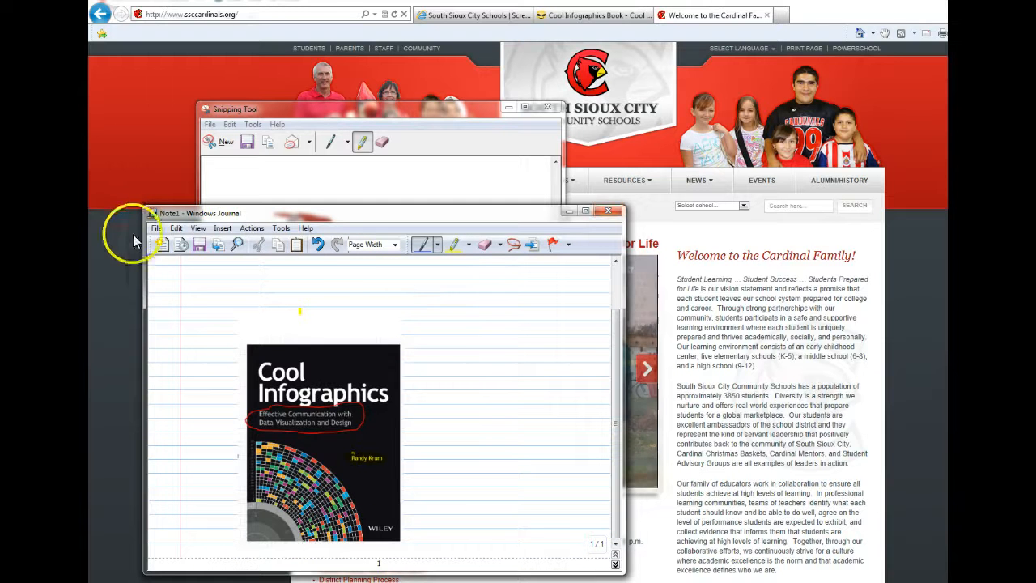
{"action": "left_click", "coordinate": [158, 233]}
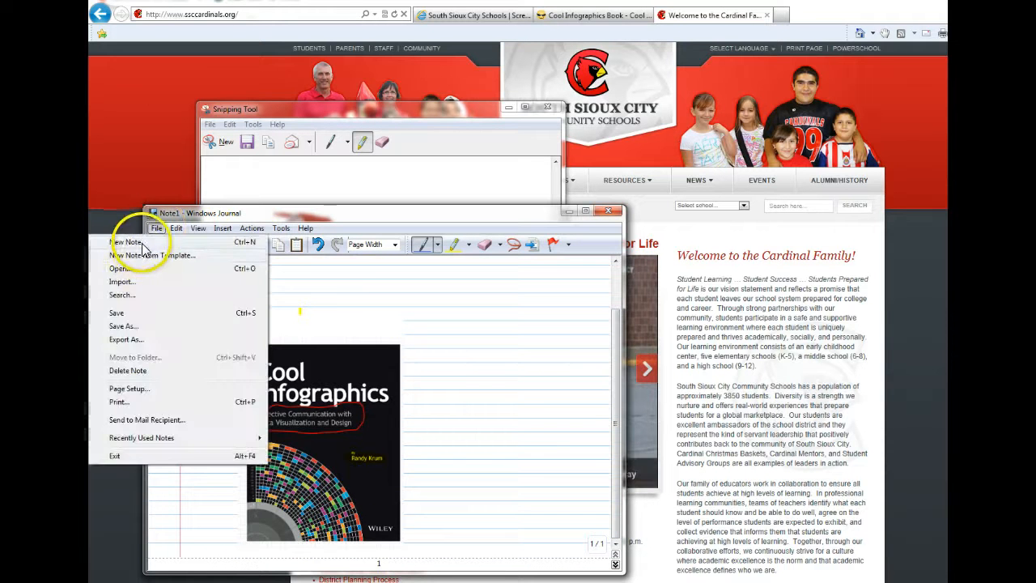
{"action": "left_click", "coordinate": [143, 241]}
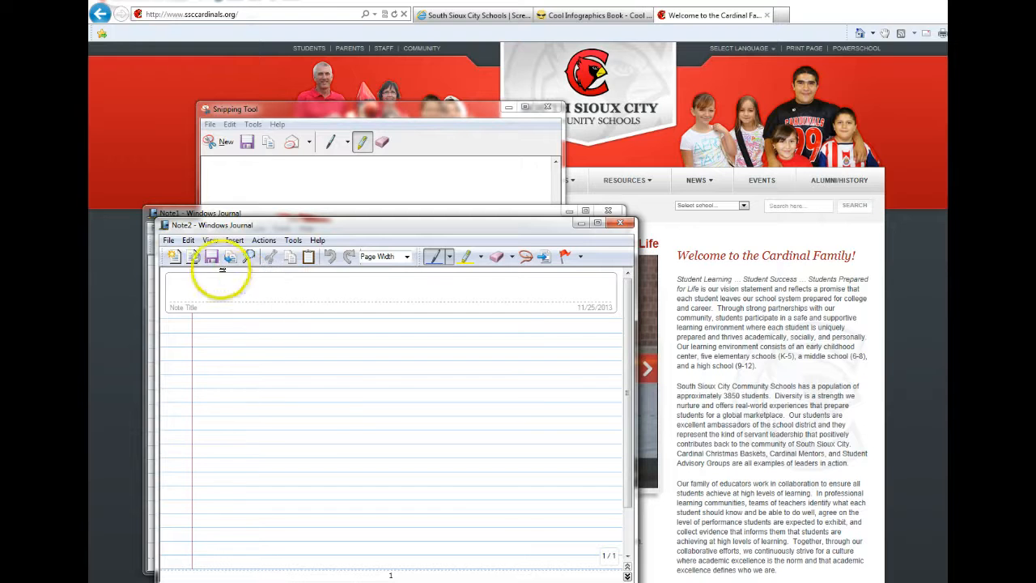
{"action": "right_click", "coordinate": [231, 336]}
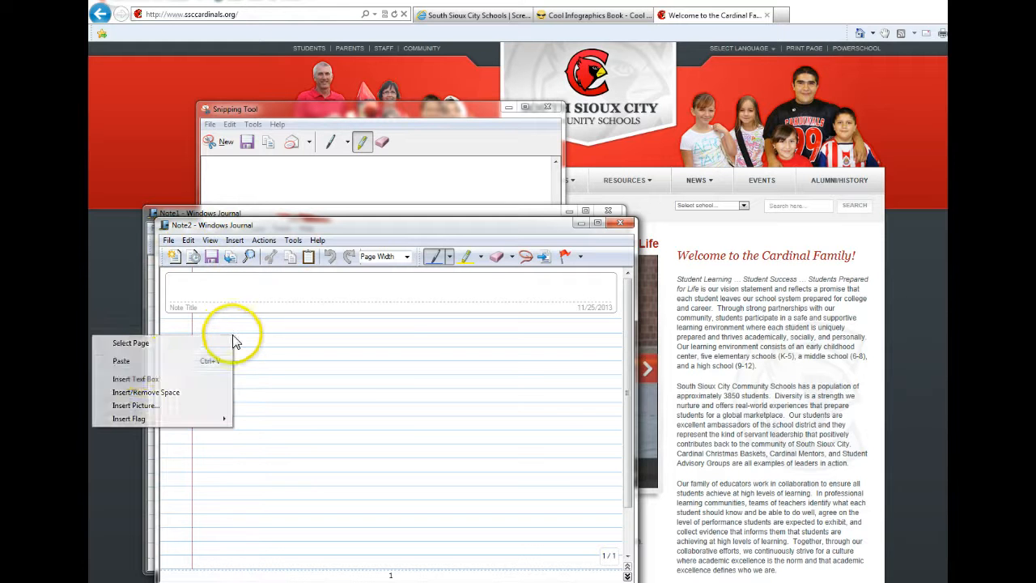
{"action": "left_click", "coordinate": [138, 361]}
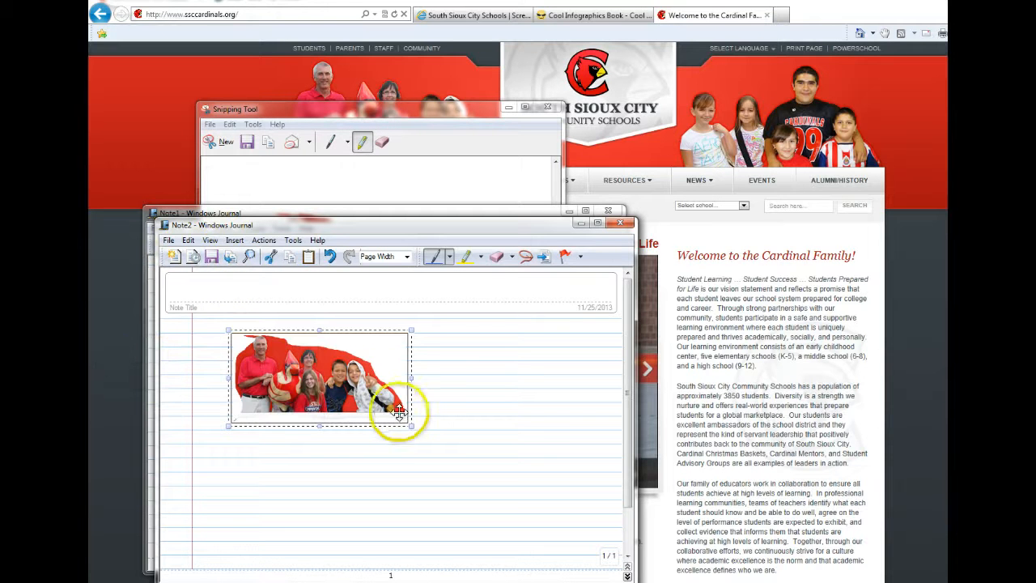
Step: Enlarge the pasted group picture to about one and a half times its size and draw a short pen stroke across its upper edge
{"action": "left_click_drag", "start_coordinate": [407, 427], "coordinate": [455, 474]}
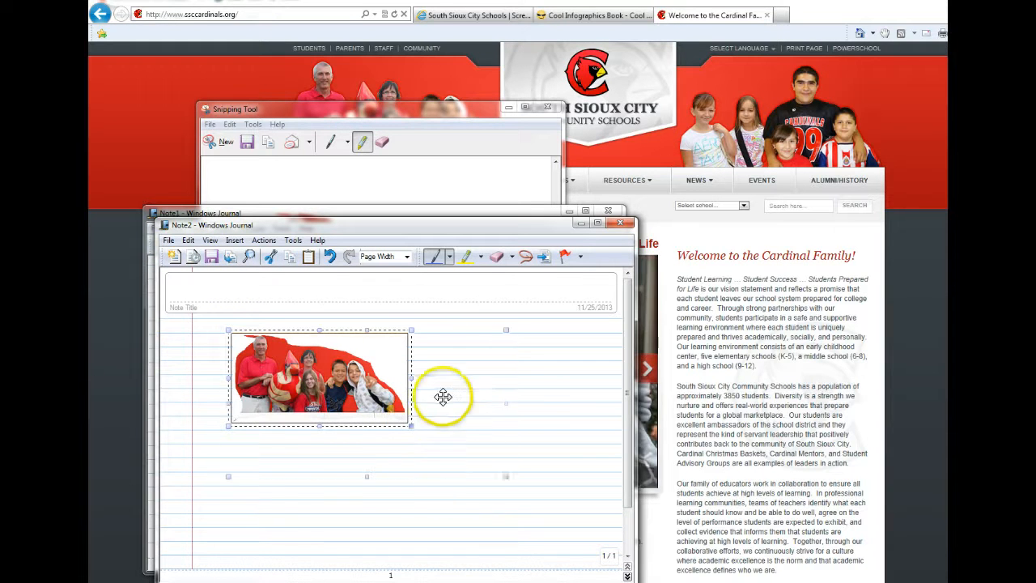
{"action": "left_click", "coordinate": [423, 297]}
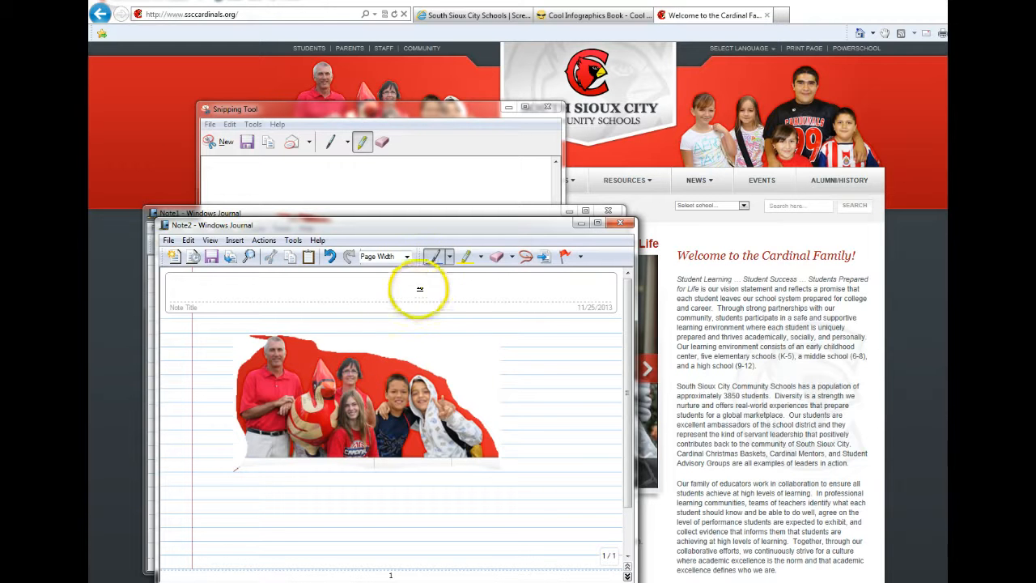
{"action": "left_click", "coordinate": [437, 257]}
{"action": "mouse_move", "coordinate": [426, 307]}
{"action": "left_mouse_down"}
{"action": "mouse_move", "coordinate": [401, 355]}
{"action": "mouse_move", "coordinate": [394, 335]}
{"action": "mouse_move", "coordinate": [398, 356]}
{"action": "mouse_move", "coordinate": [437, 350]}
{"action": "left_mouse_up"}
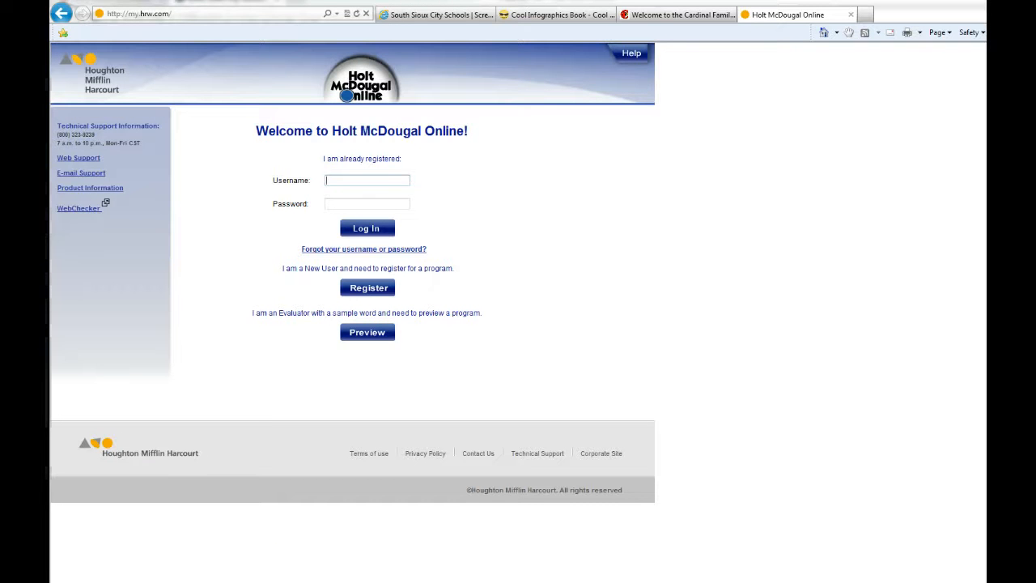
Step: Switch to the Snipping Tool over the Holt McDougal Online login page and start a new Window Snip
{"action": "left_click", "coordinate": [402, 569]}
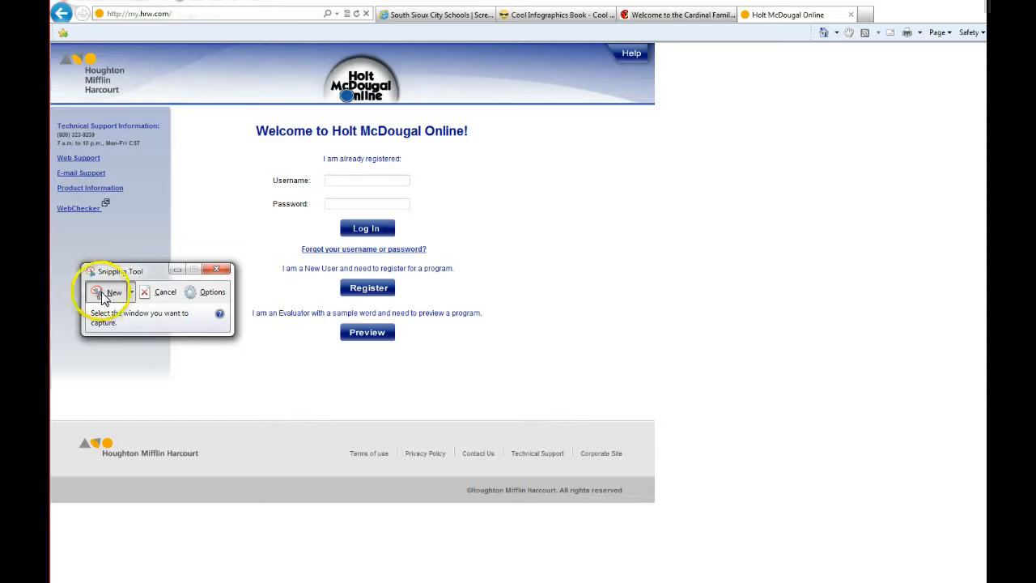
{"action": "left_click", "coordinate": [129, 293]}
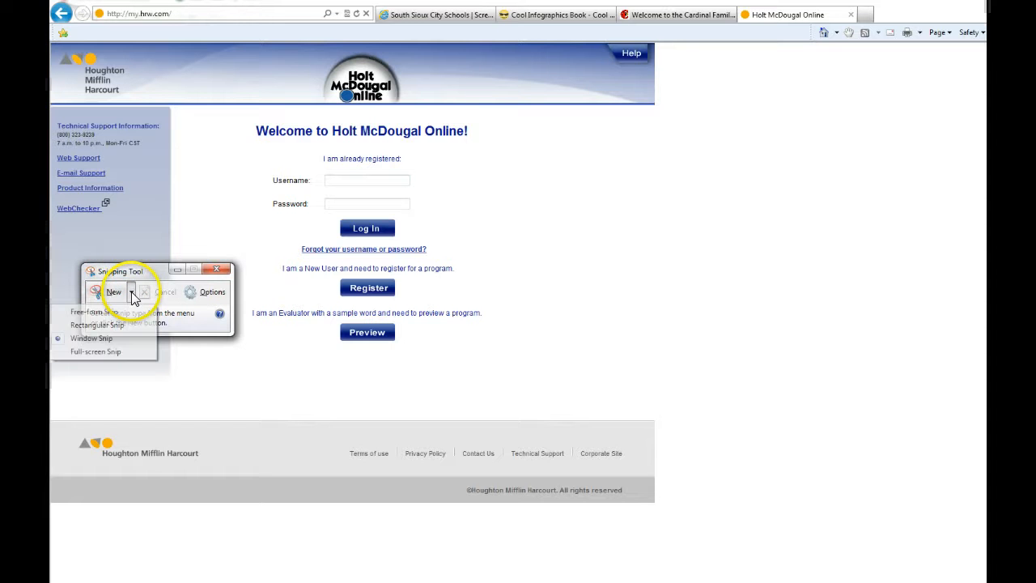
{"action": "left_click", "coordinate": [92, 339]}
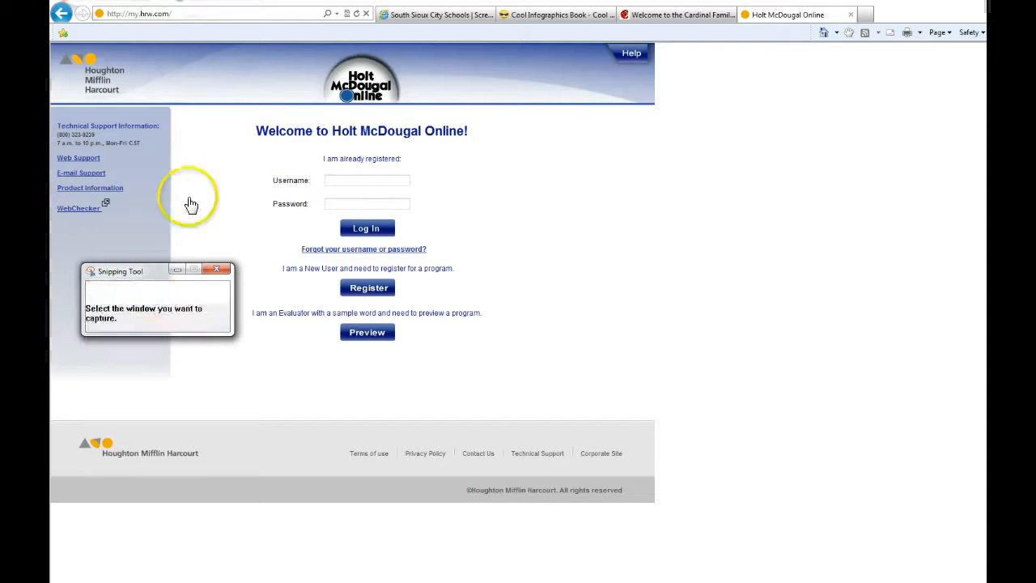